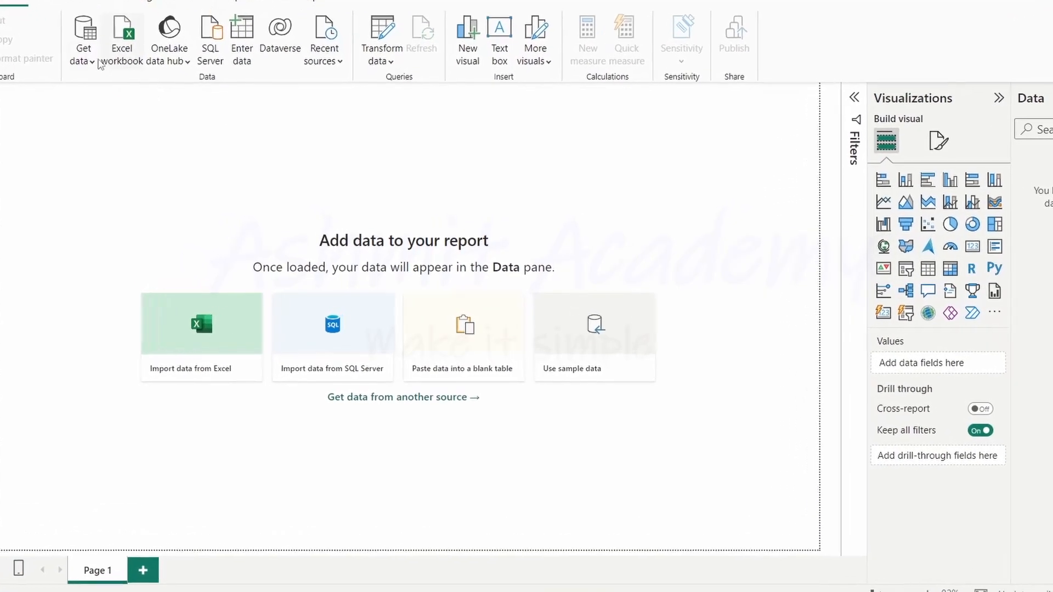
Import the Students_details CSV file and open its data for transformation in Power Query Editor.
left_click(89, 57)
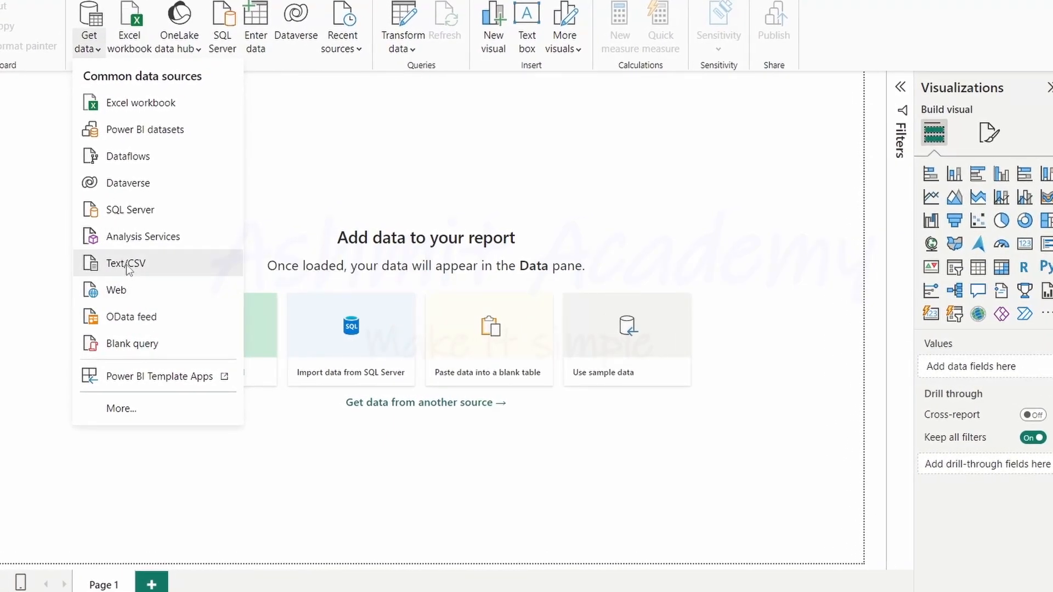
left_click(126, 265)
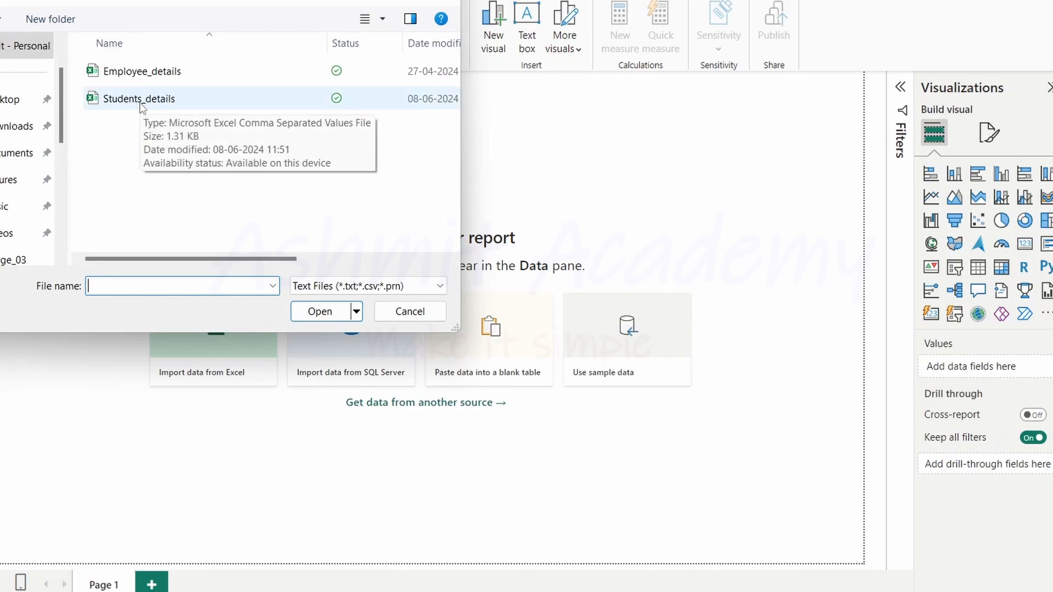
left_click(142, 101)
left_click(319, 311)
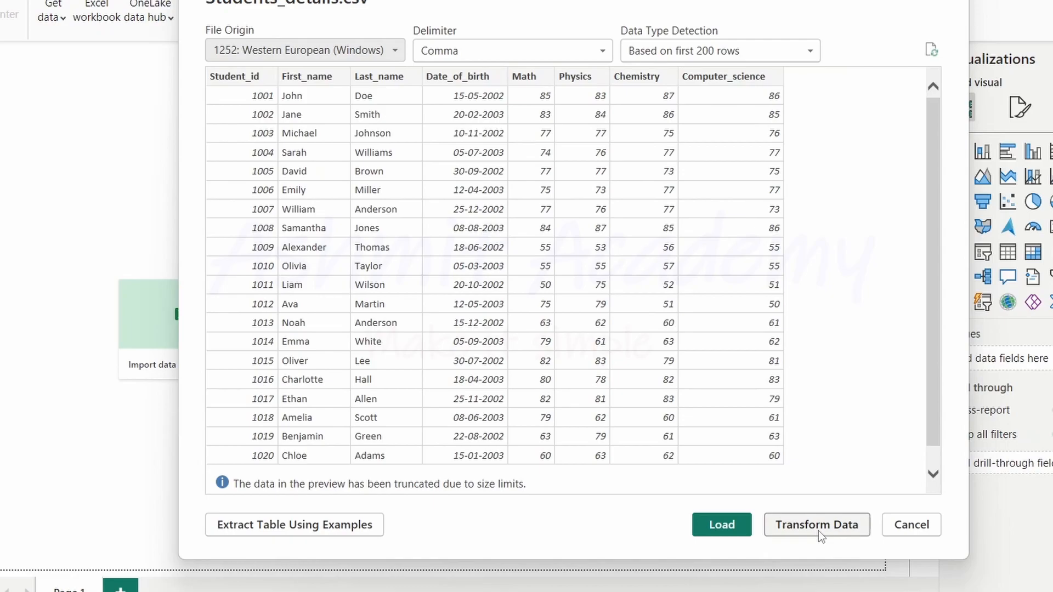
left_click(819, 531)
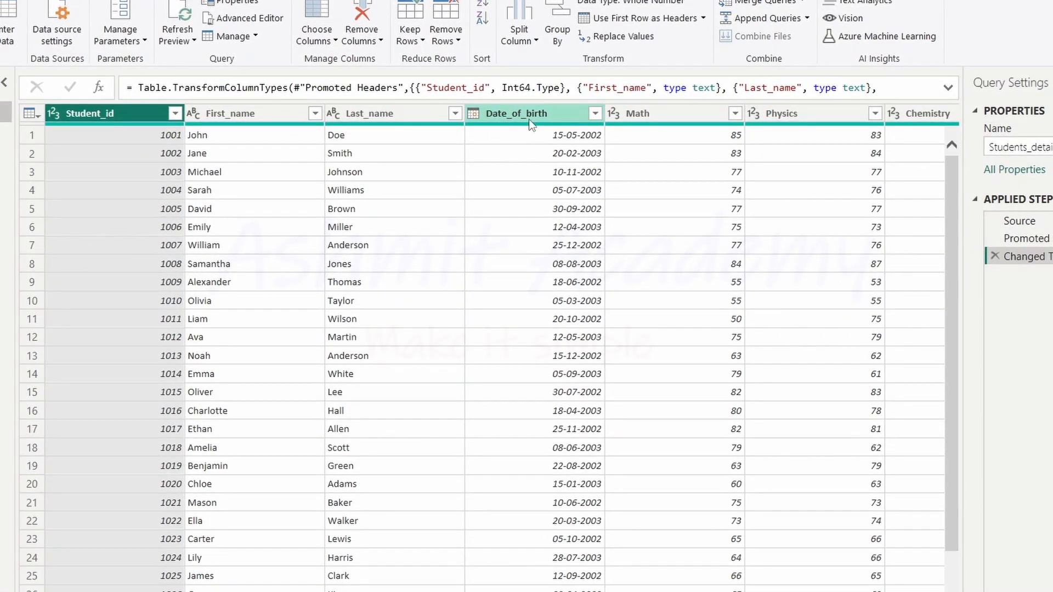
Replace the dates in the Date_of_birth column with their year, and delete that extracted-year step from the query.
scroll(548, 152, "down", 1)
scroll(554, 176, "up", 1)
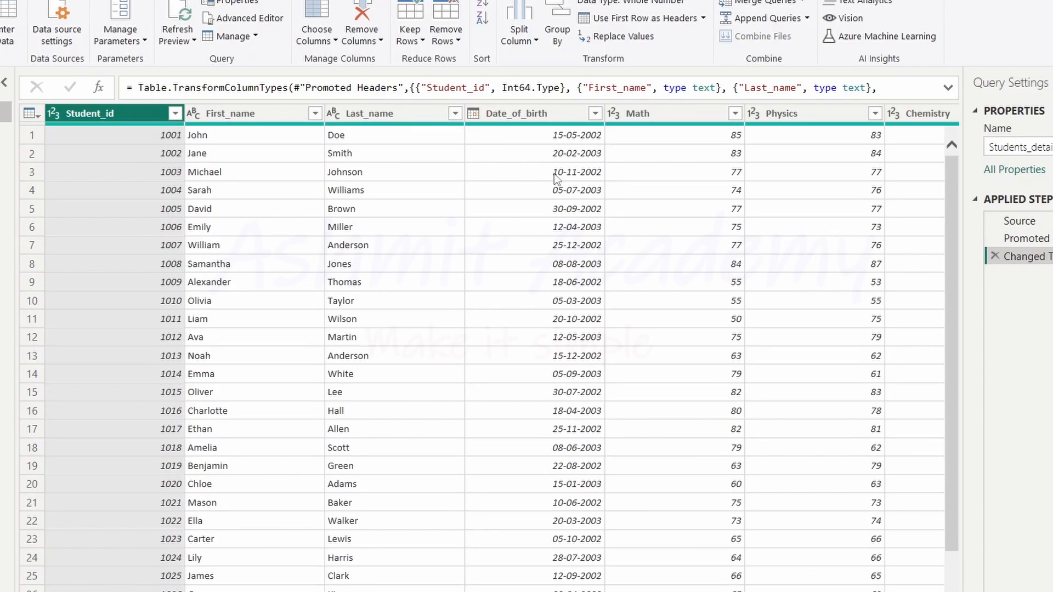
left_click(530, 113)
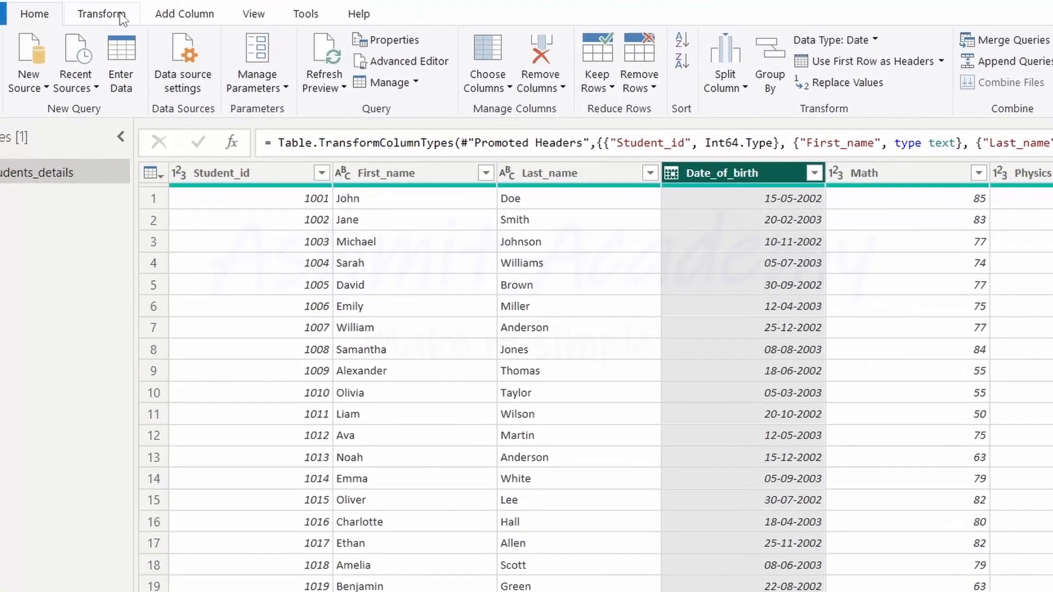
left_click(121, 18)
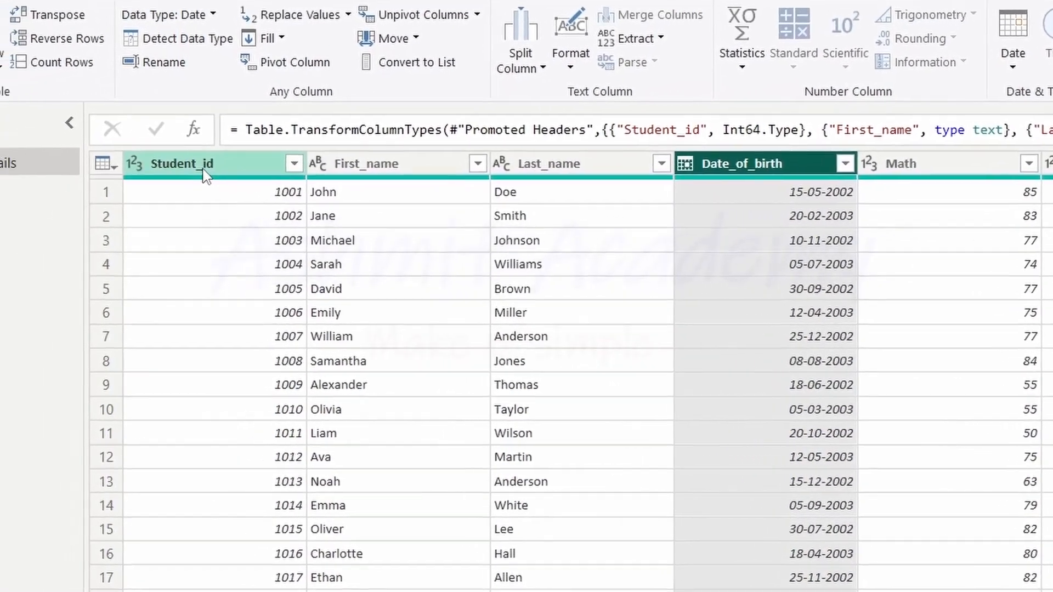
left_click(209, 165)
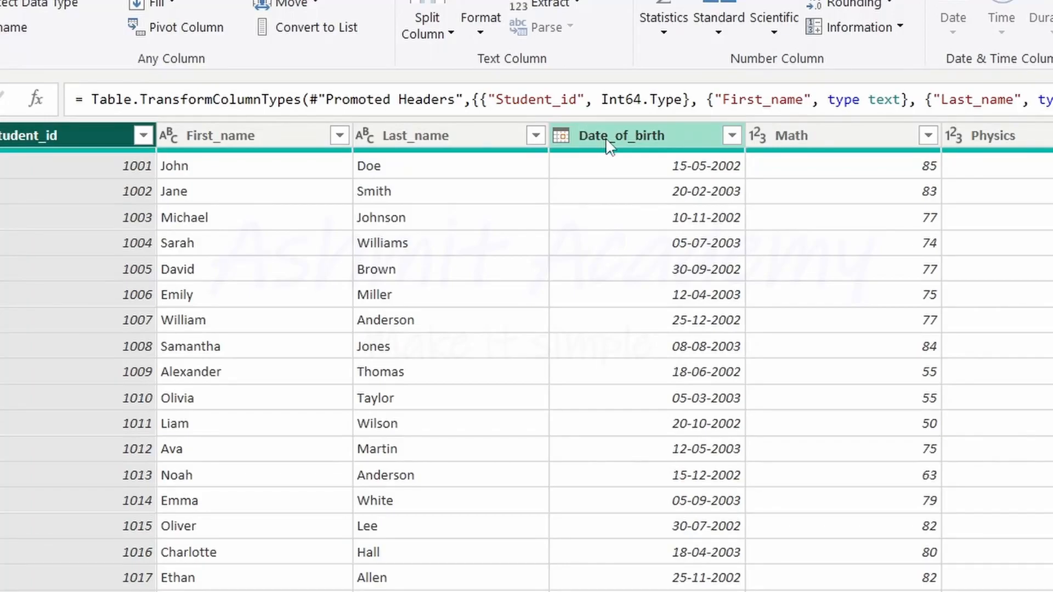
left_click(608, 144)
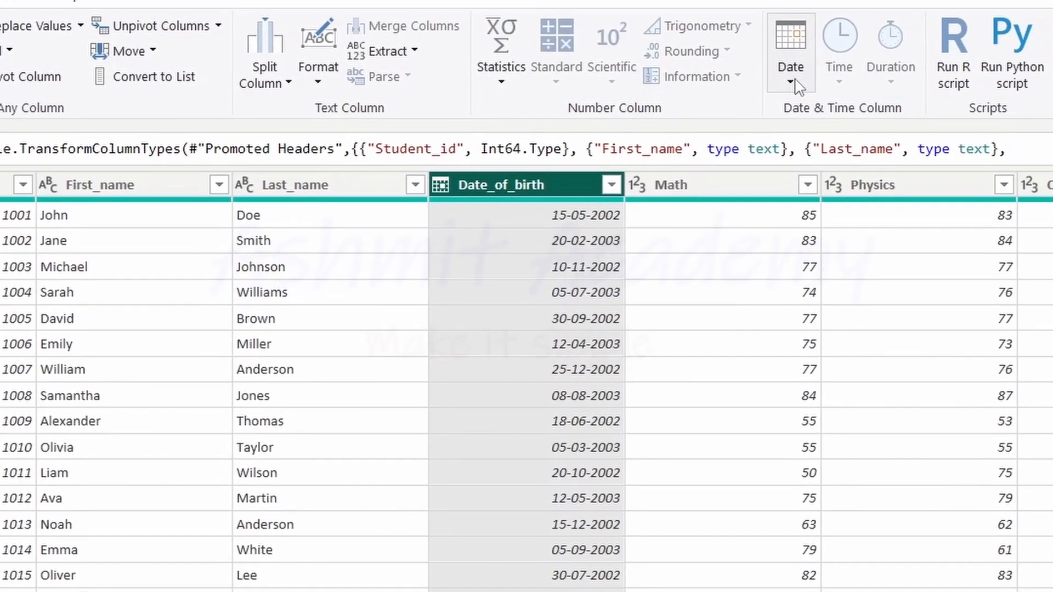
left_click(787, 82)
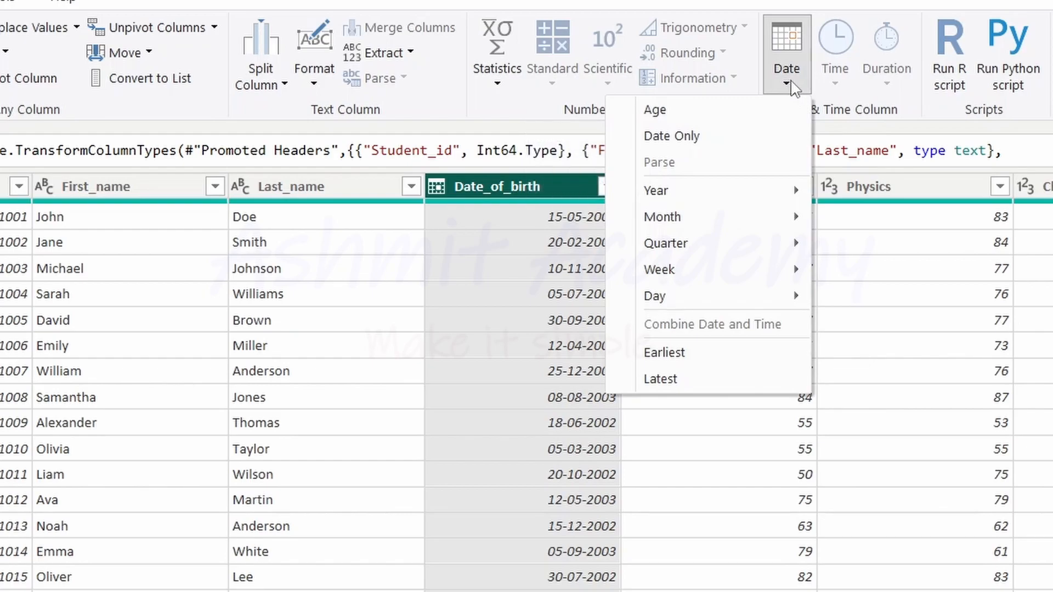
mouse_move(696, 186)
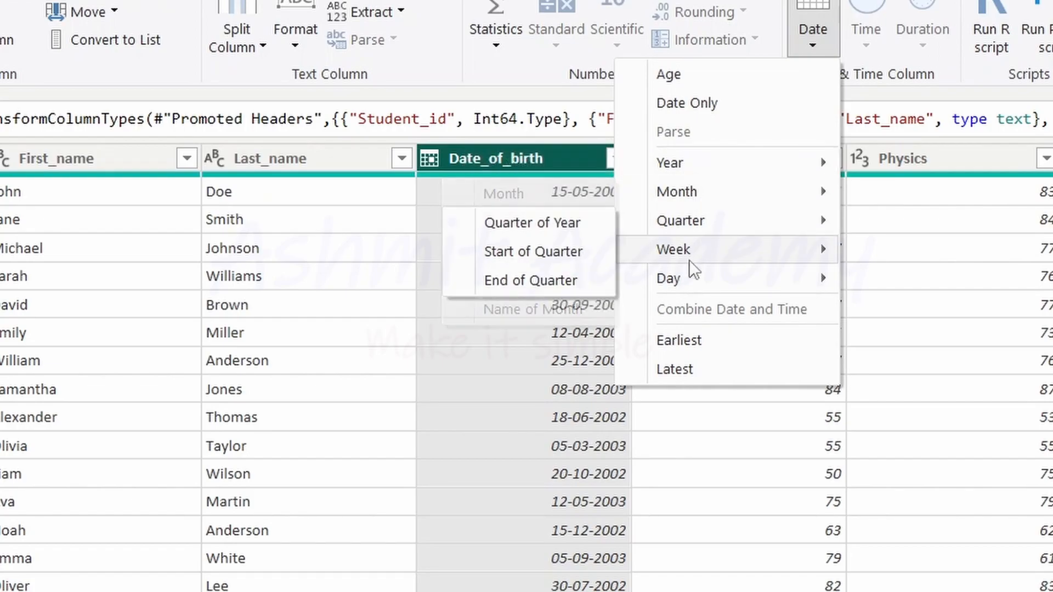
mouse_move(740, 167)
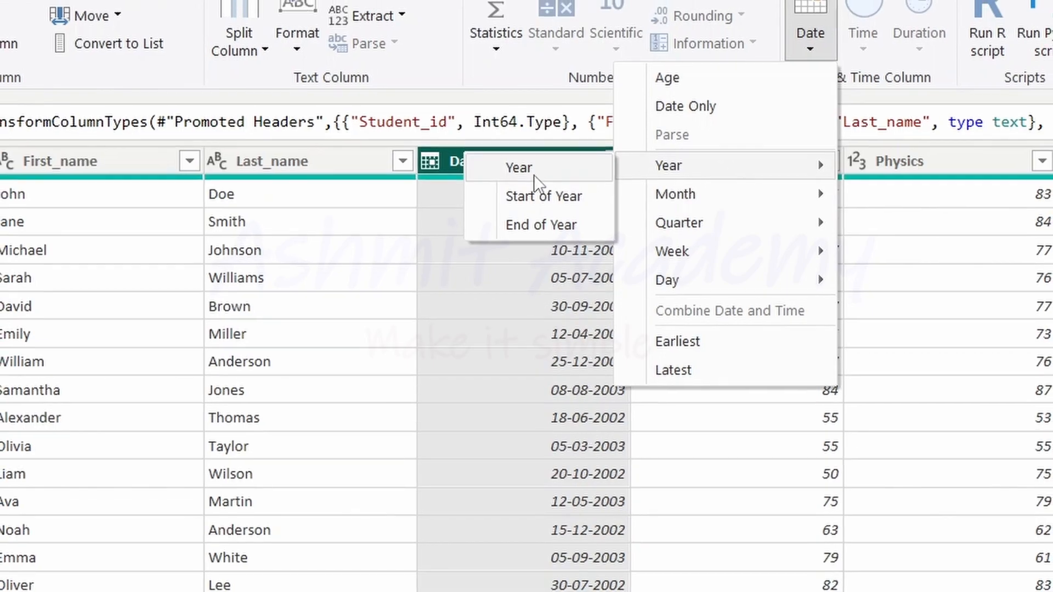
left_click(534, 167)
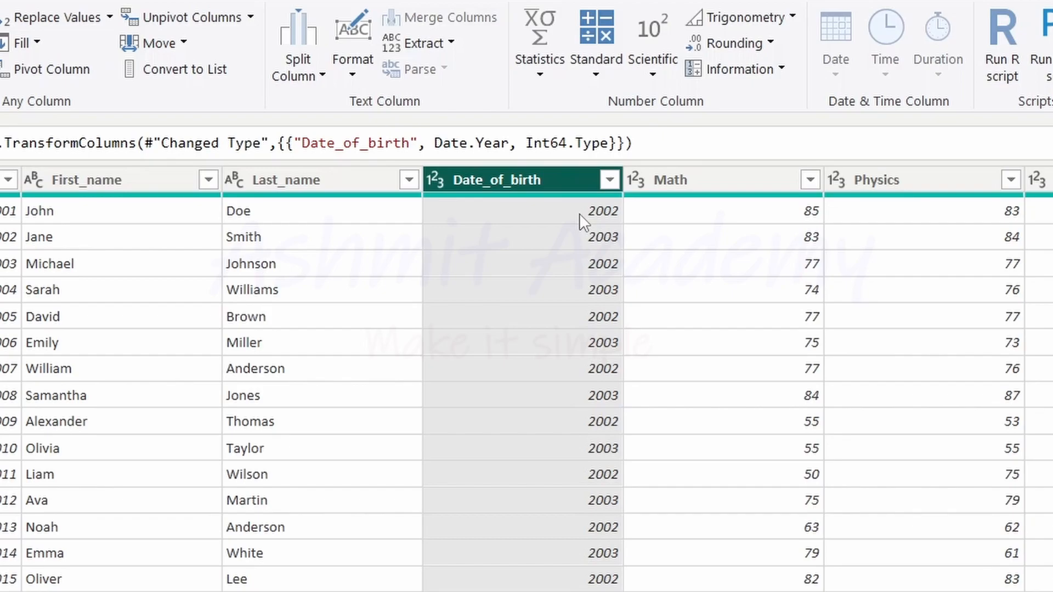
scroll(583, 258, "down", 1)
scroll(572, 294, "up", 1)
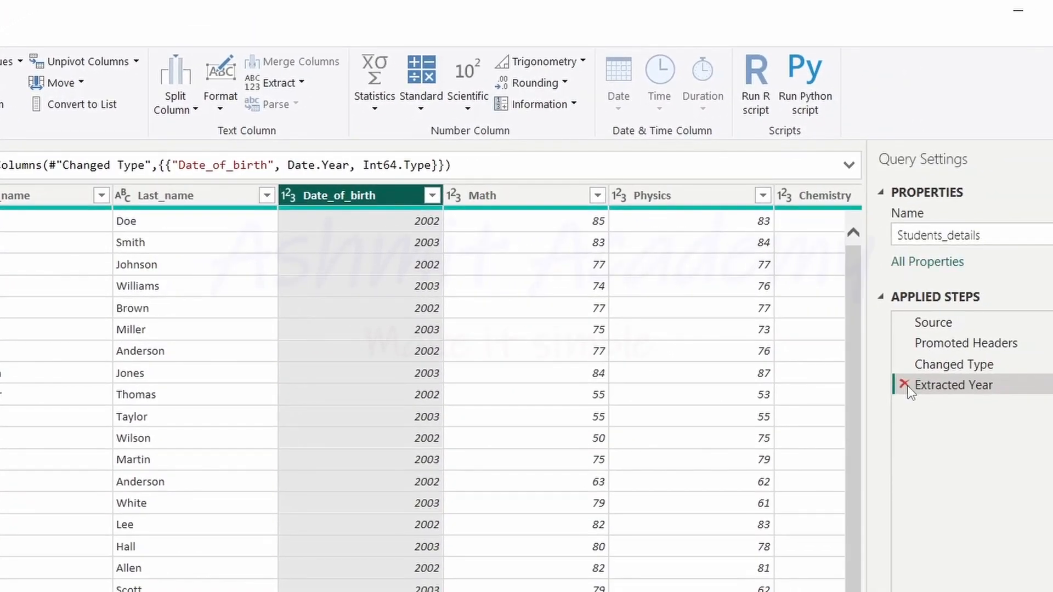
left_click(904, 384)
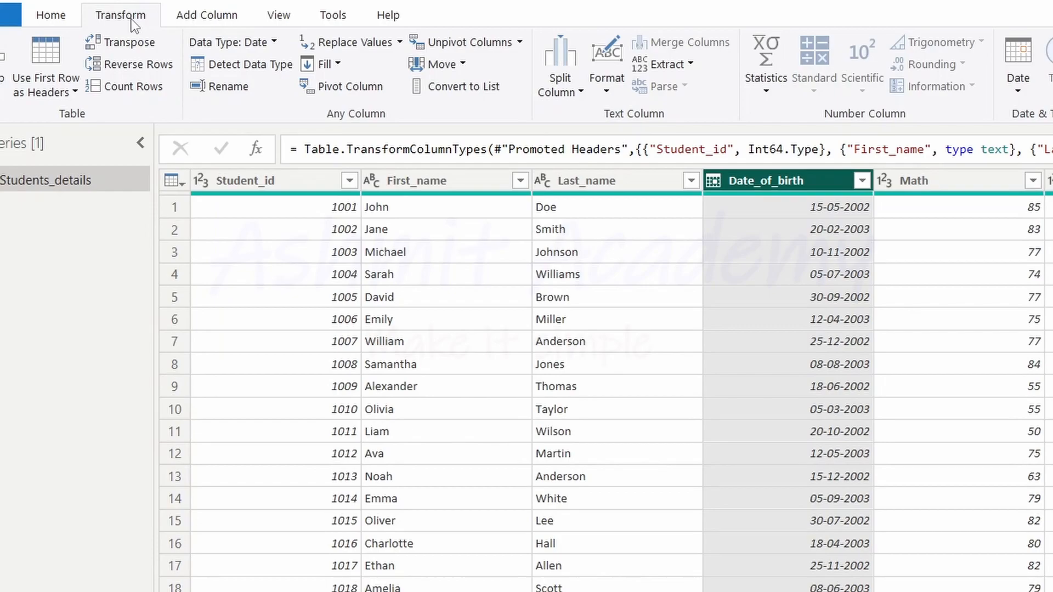
Add a new column containing the year extracted from Date_of_birth, keeping the original column.
left_click(199, 16)
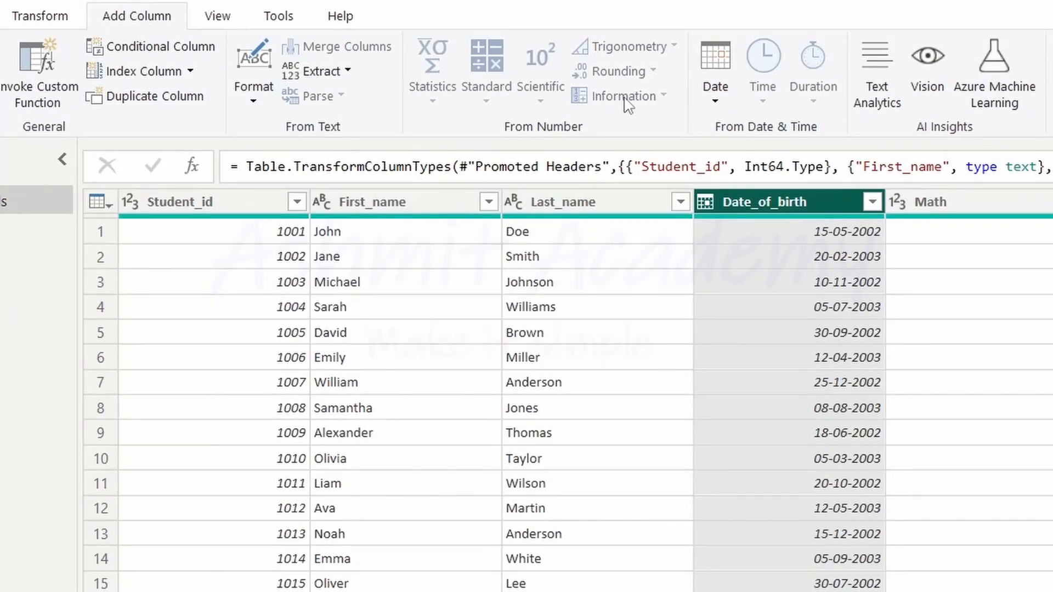
left_click(715, 102)
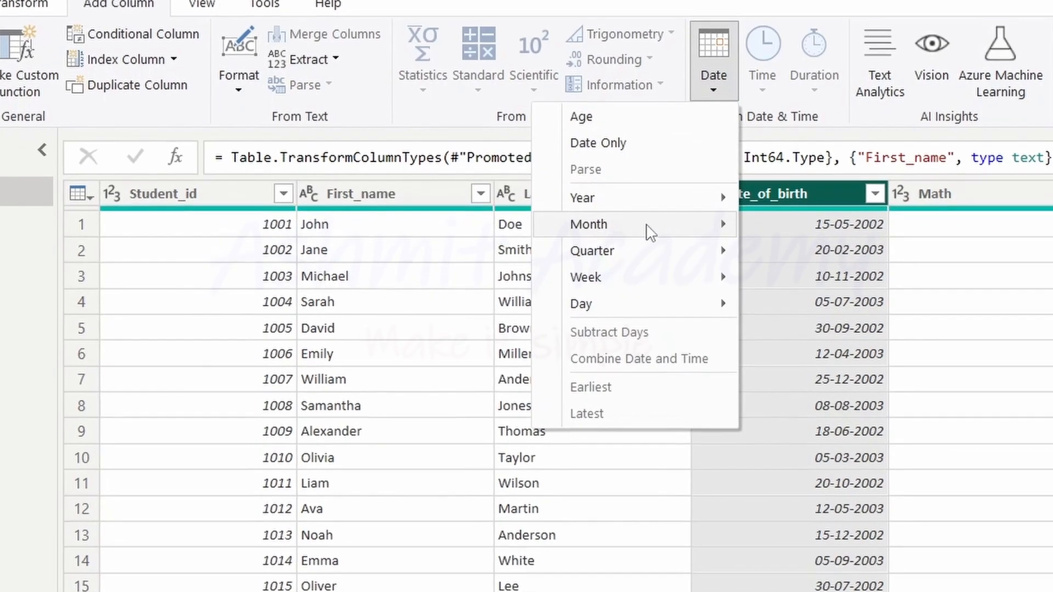
mouse_move(653, 213)
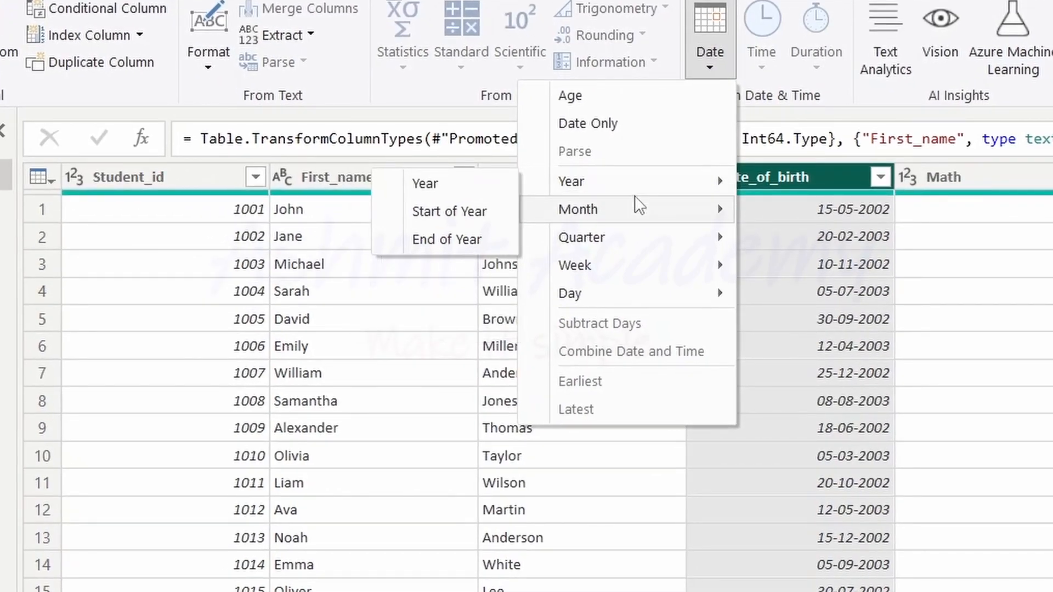
mouse_move(620, 193)
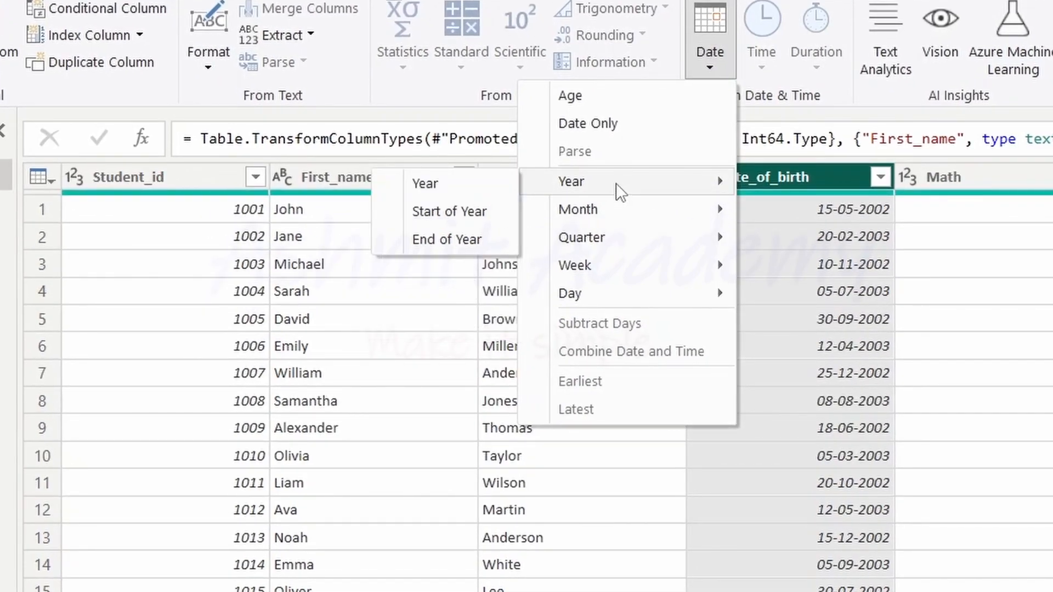
left_click(450, 193)
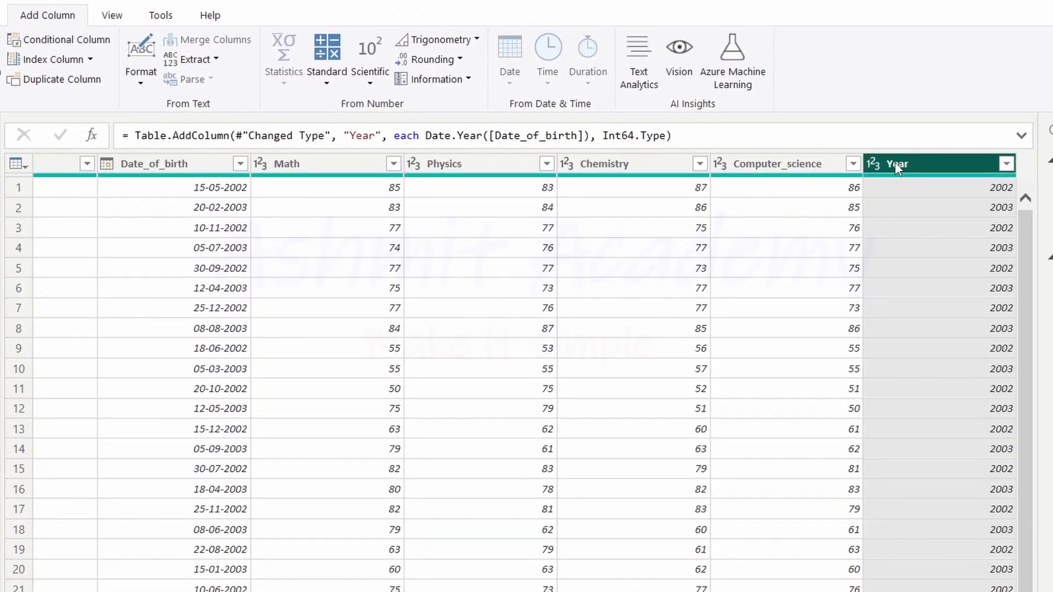
scroll(902, 262, "down", 1)
scroll(900, 263, "up", 1)
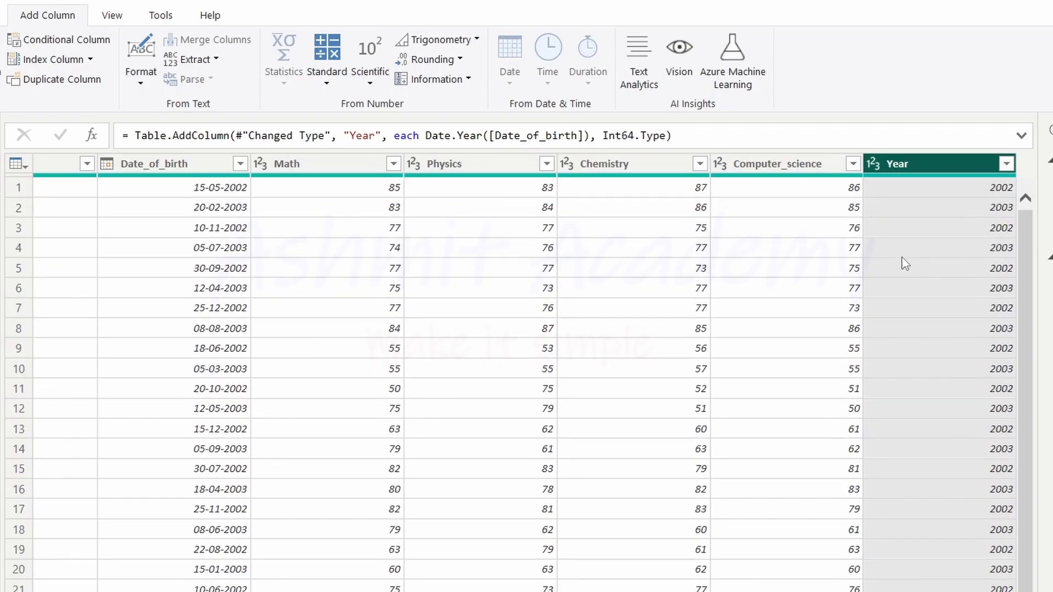
Add a column with the month number from Date_of_birth, and remove that inserted-month step from the query.
left_click(162, 167)
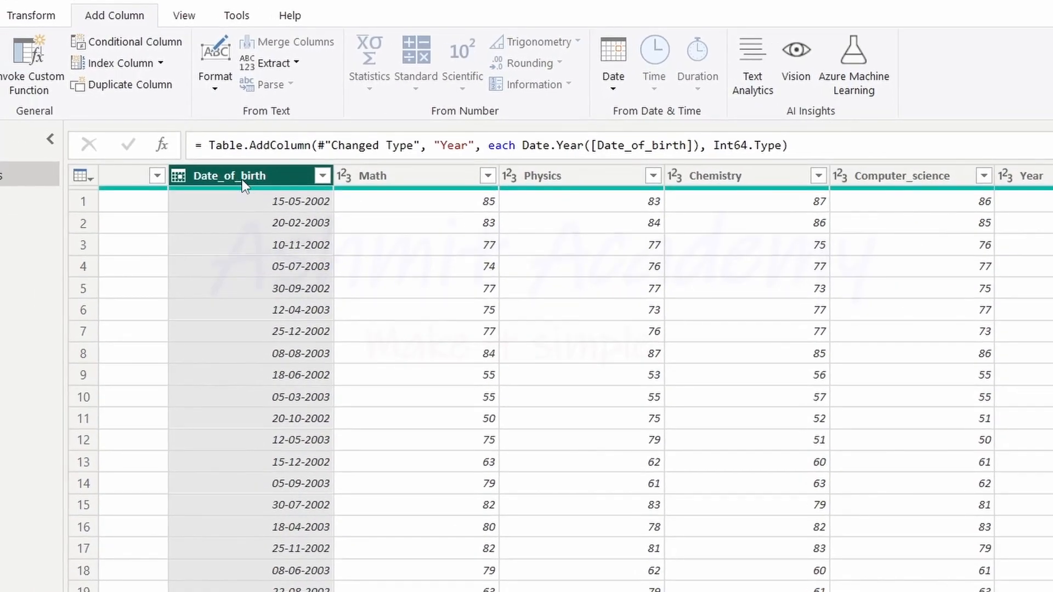
left_click(607, 90)
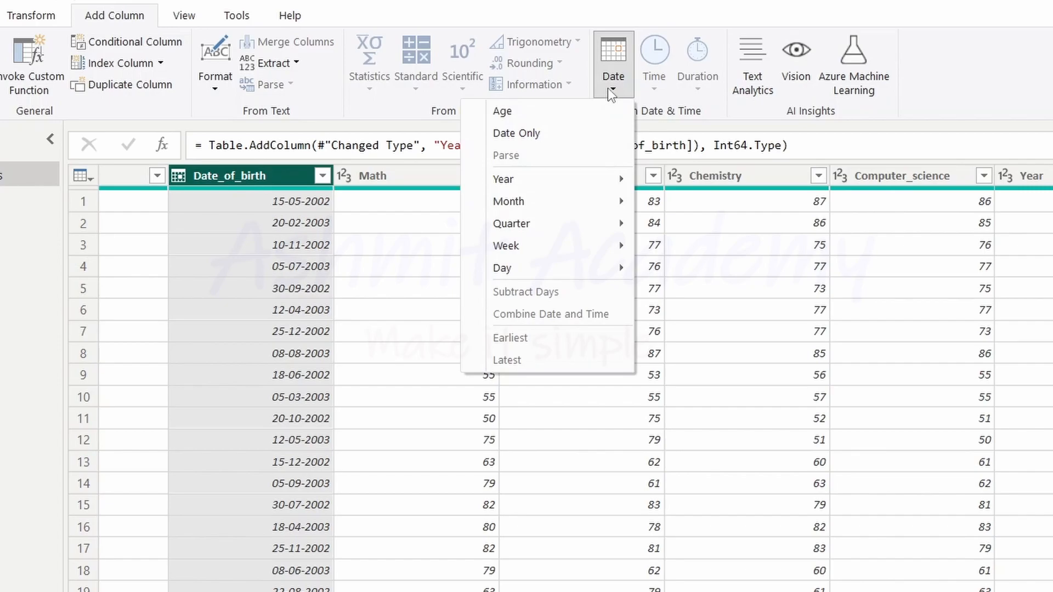
mouse_move(541, 208)
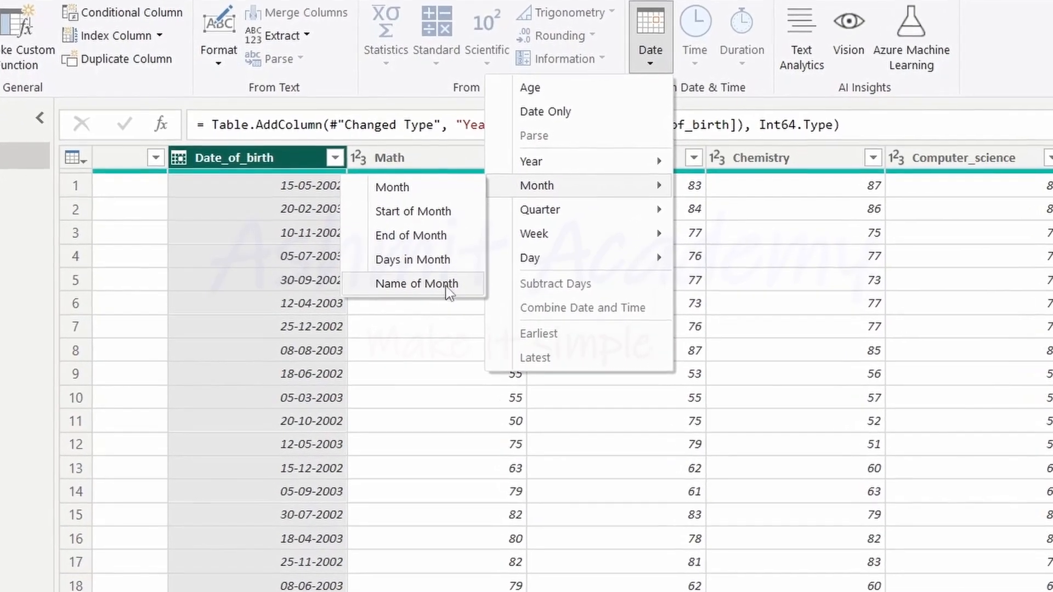
left_click(426, 186)
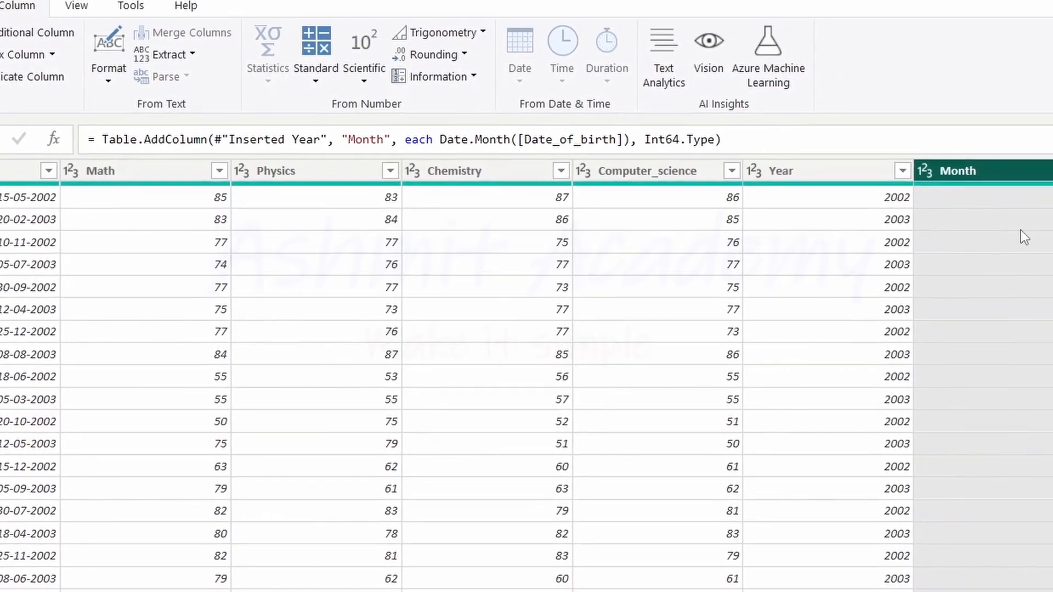
scroll(969, 234, "down", 1)
scroll(971, 235, "up", 1)
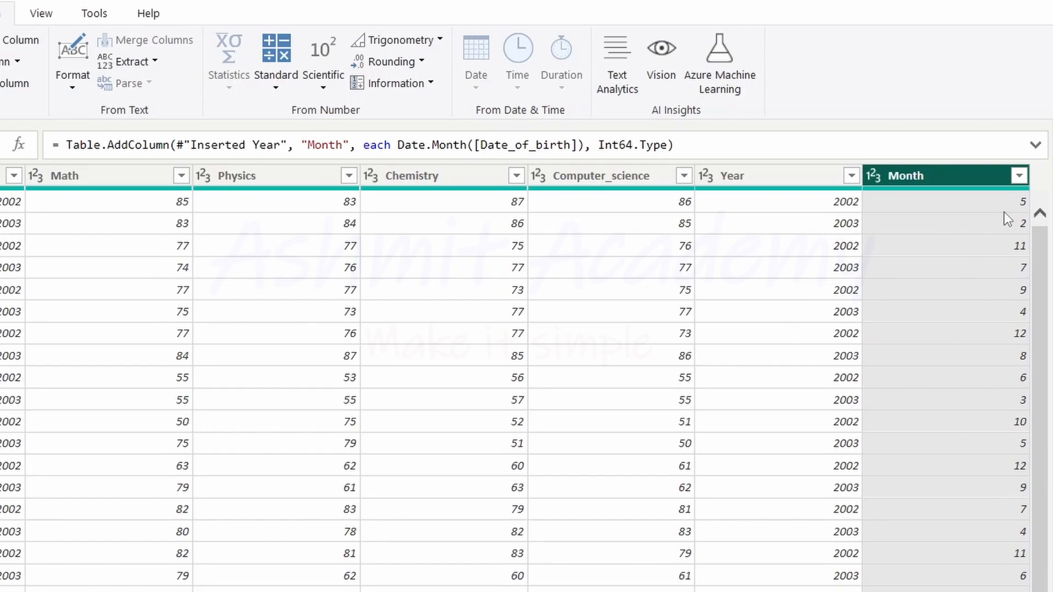
scroll(1007, 236, "down", 1)
scroll(991, 274, "up", 1)
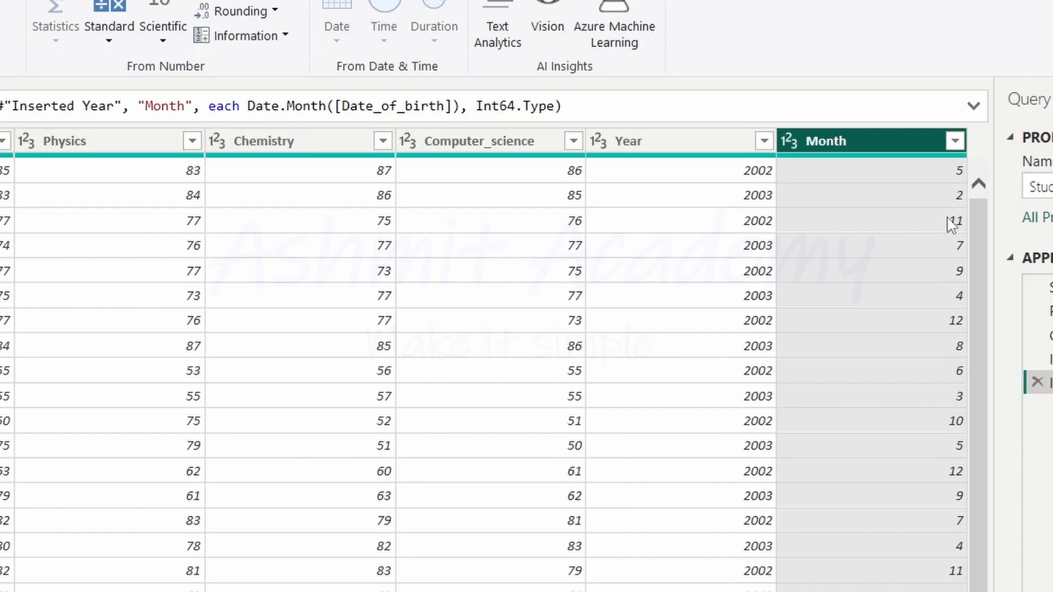
left_click(932, 384)
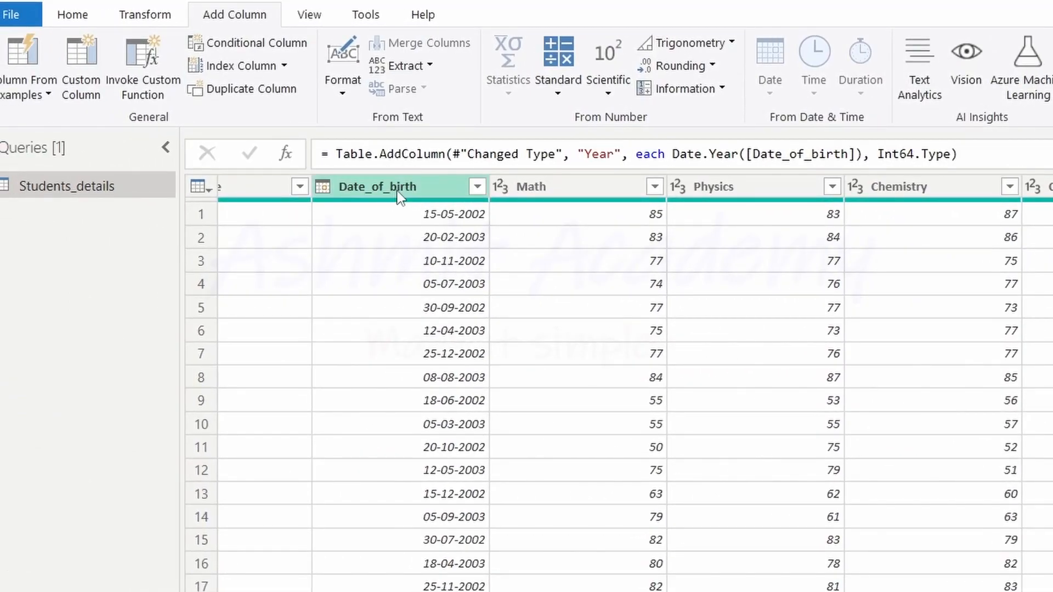
Add a new column containing the name of the month extracted from Date_of_birth.
left_click(401, 189)
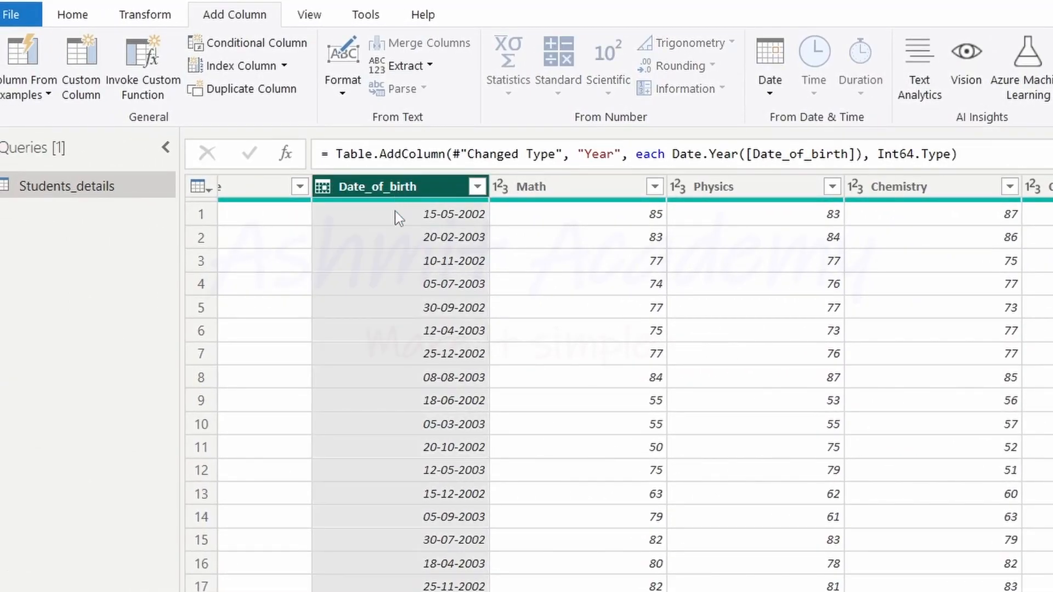
left_click(773, 94)
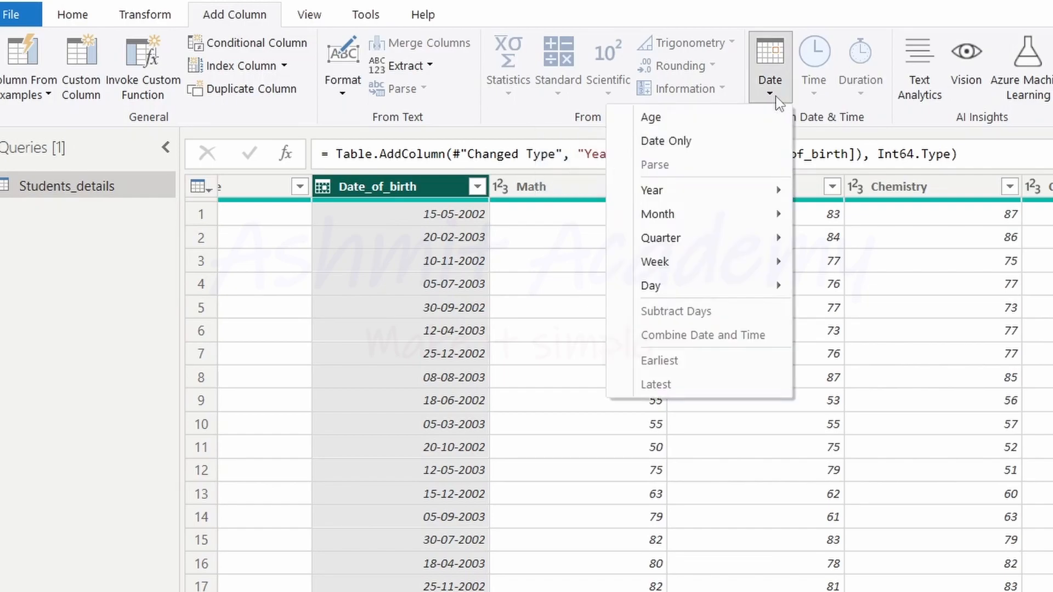
mouse_move(729, 213)
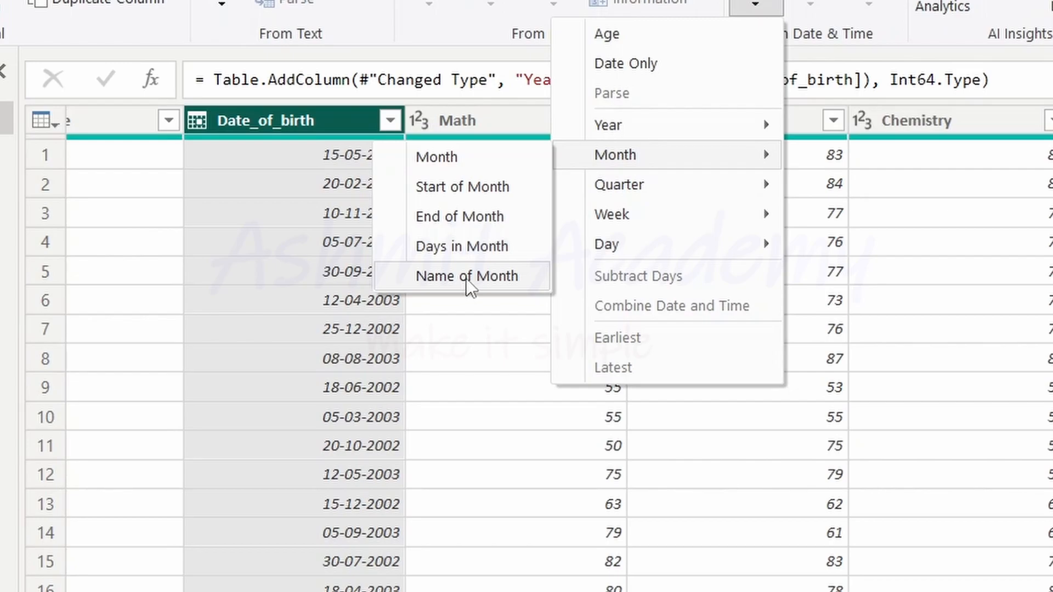
left_click(466, 277)
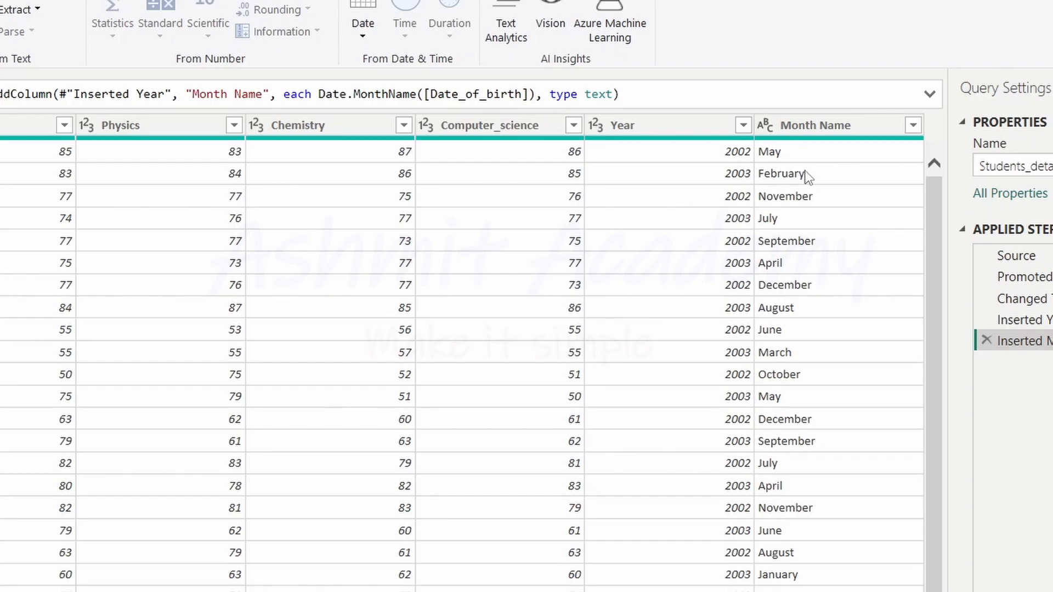
scroll(806, 175, "down", 1)
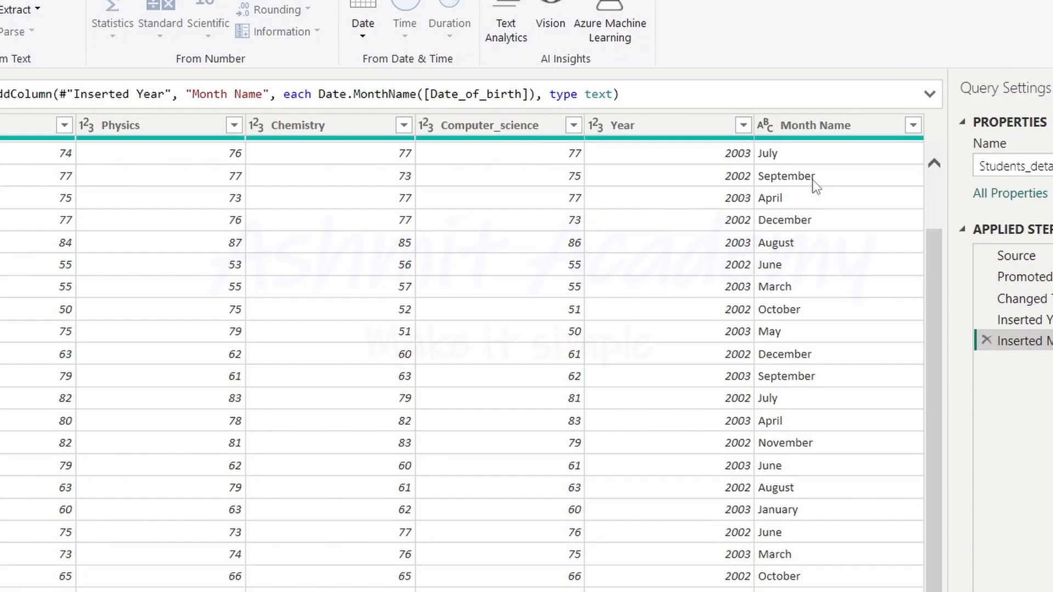
Add a column with the day number from Date_of_birth, and remove that inserted-day step from the query.
left_click_drag(603, 590, 484, 590)
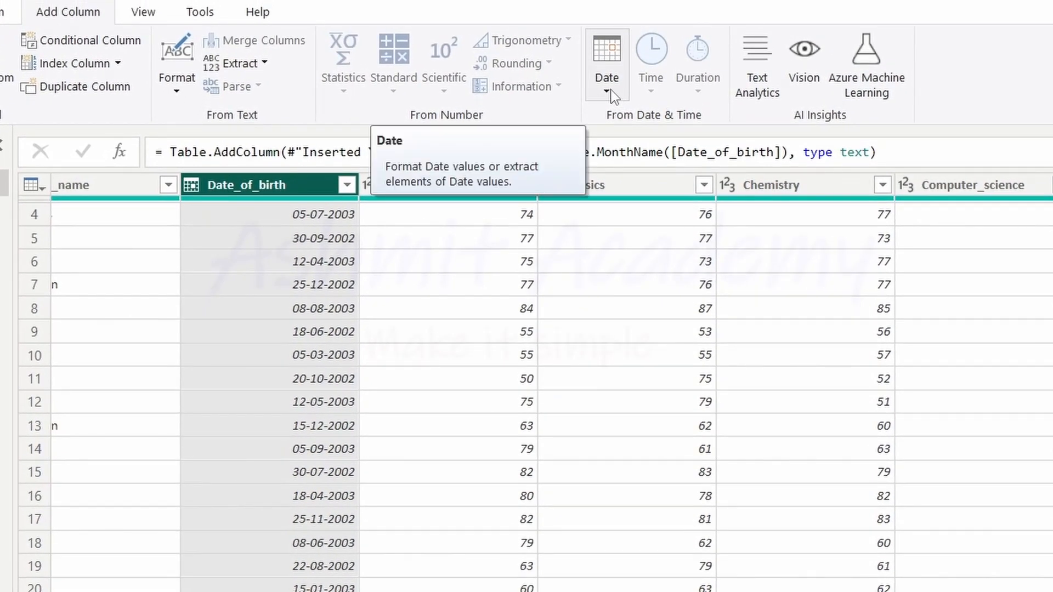
left_click(613, 96)
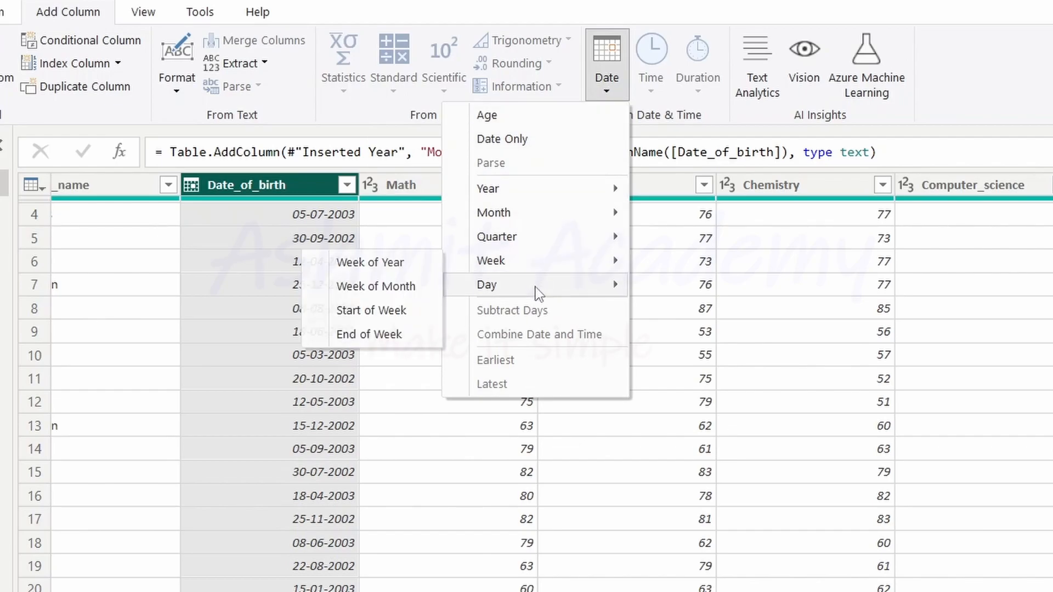
mouse_move(512, 287)
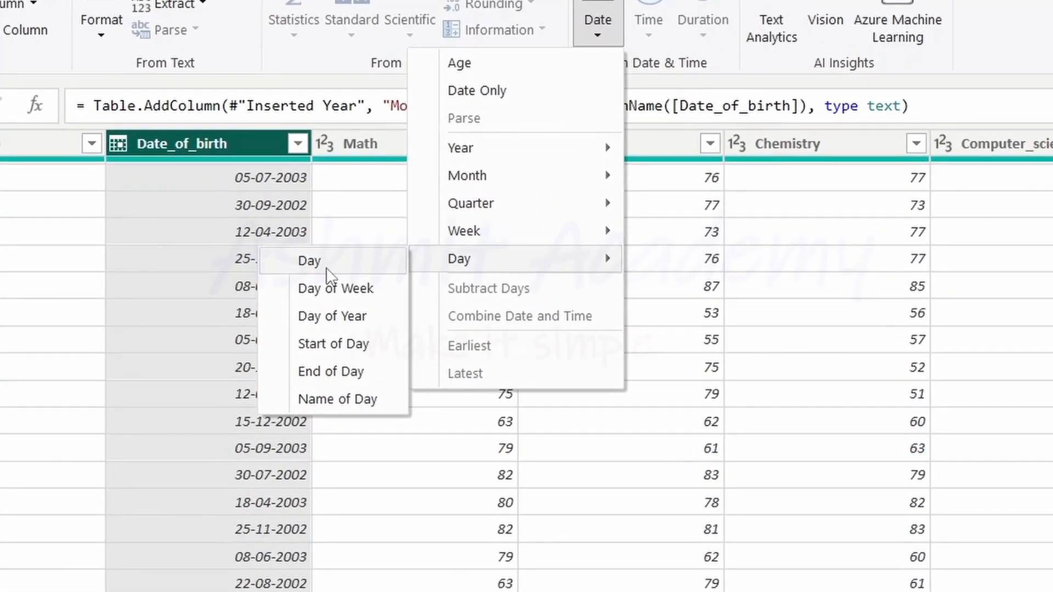
left_click(327, 269)
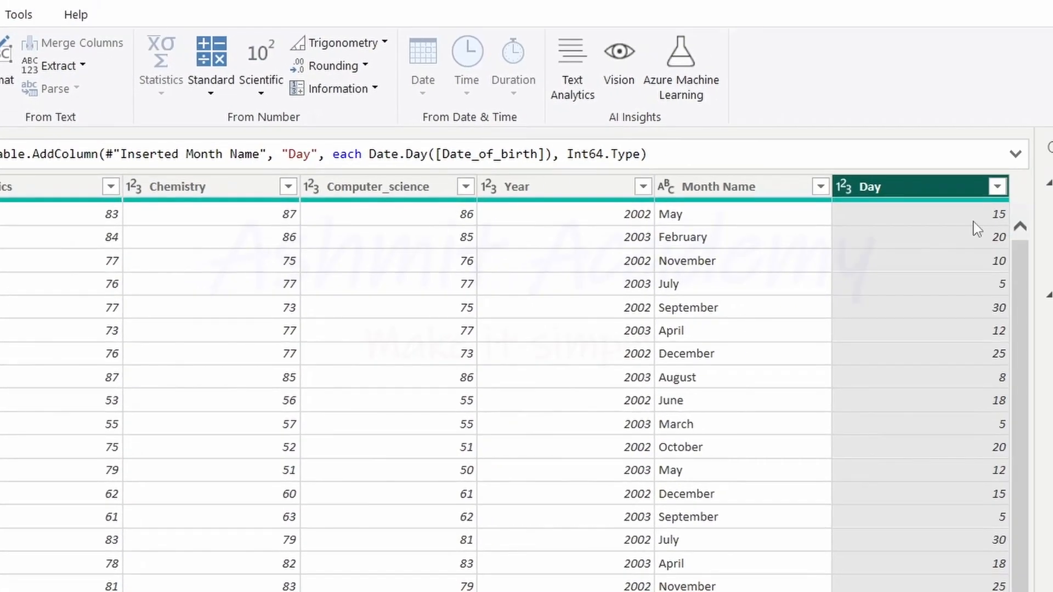
scroll(952, 255, "down", 1)
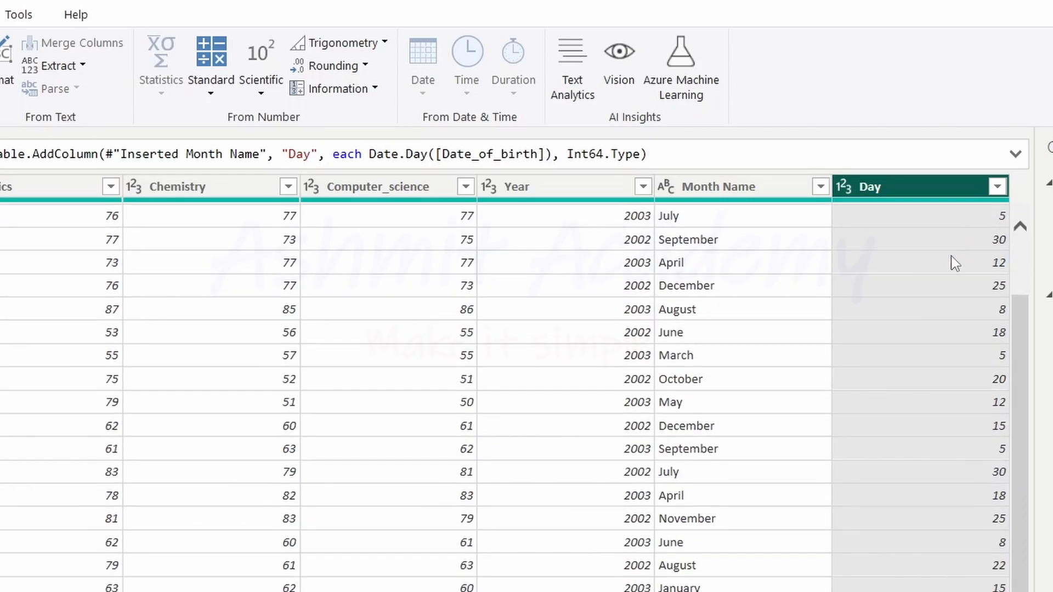
scroll(951, 256, "up", 1)
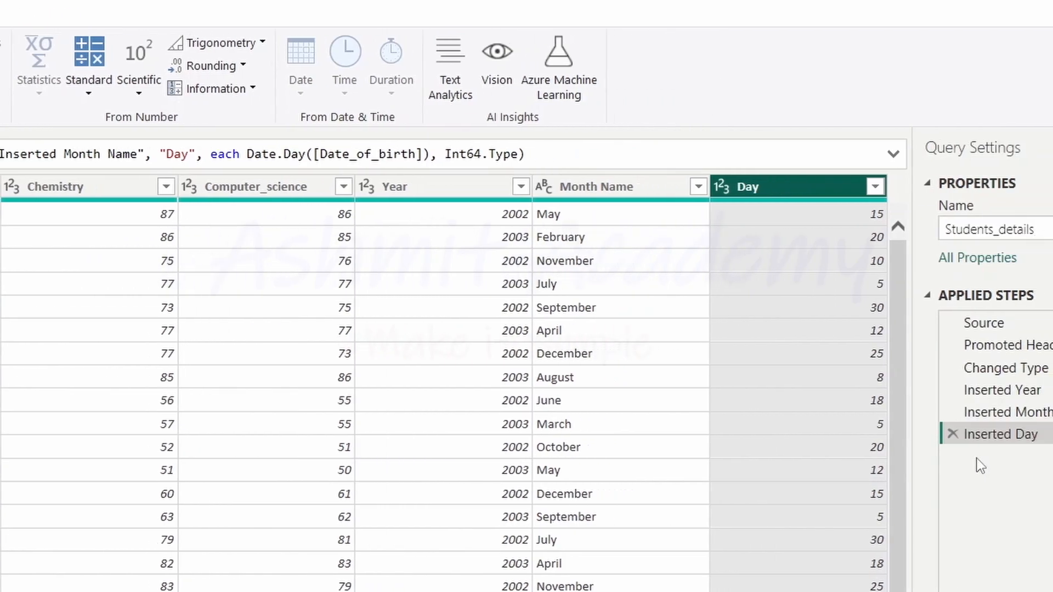
left_click(852, 434)
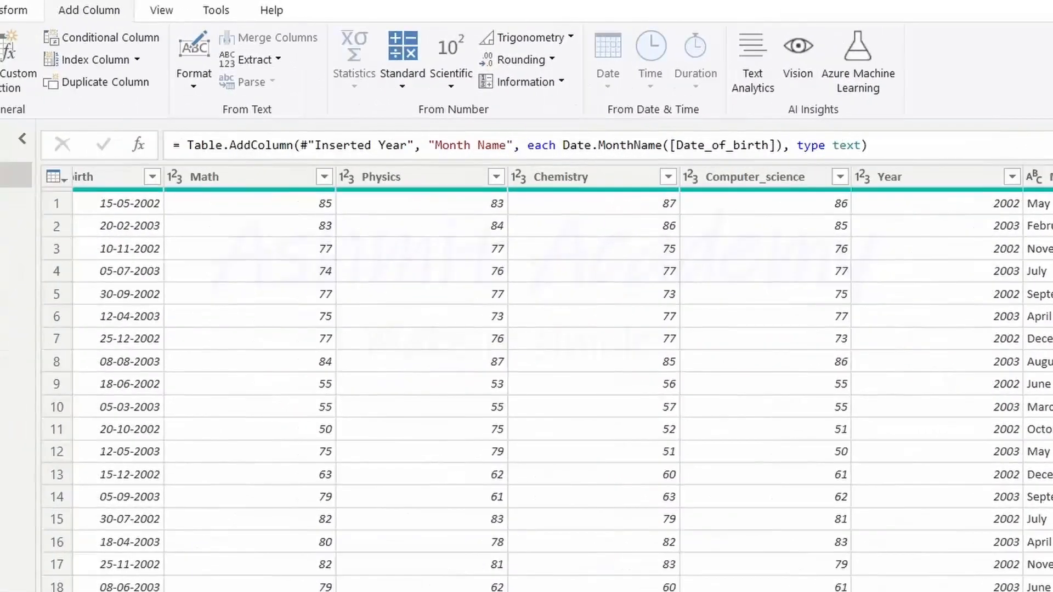
Add a new column containing the name of the day extracted from Date_of_birth.
scroll(141, 242, "left", 5)
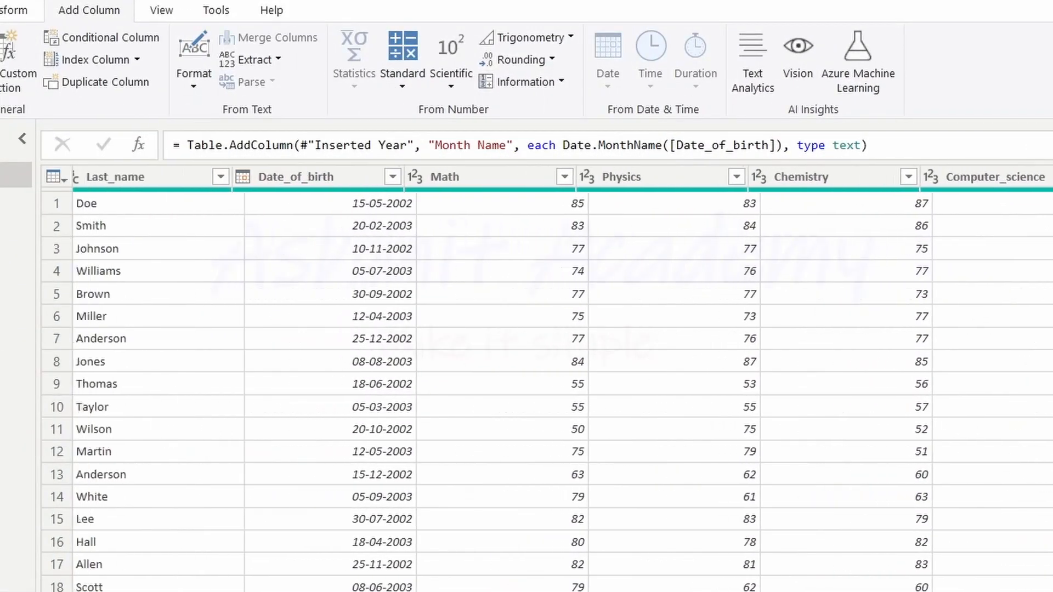
left_click(343, 177)
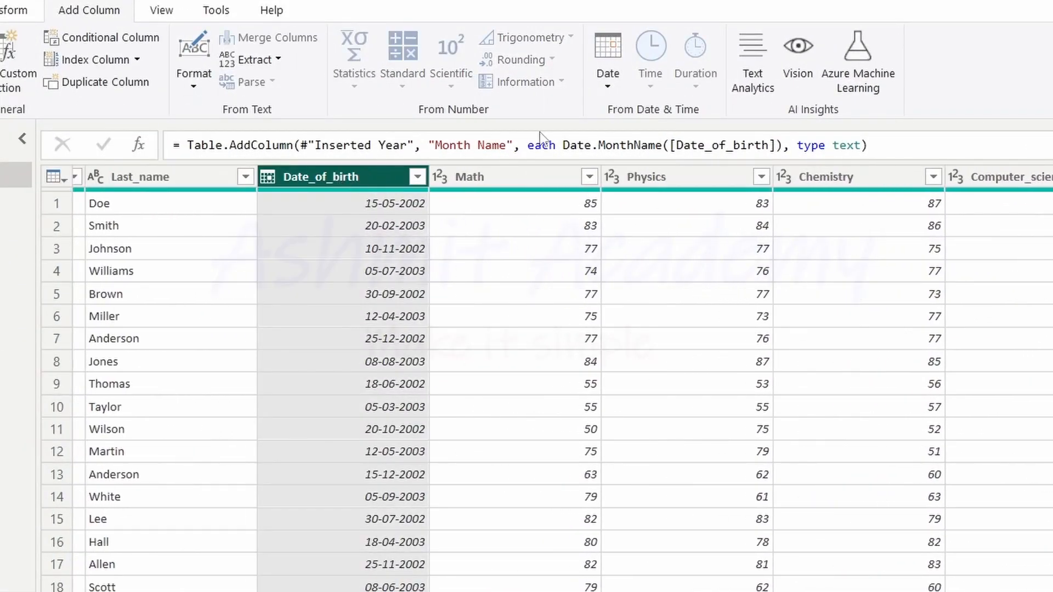
left_click(607, 87)
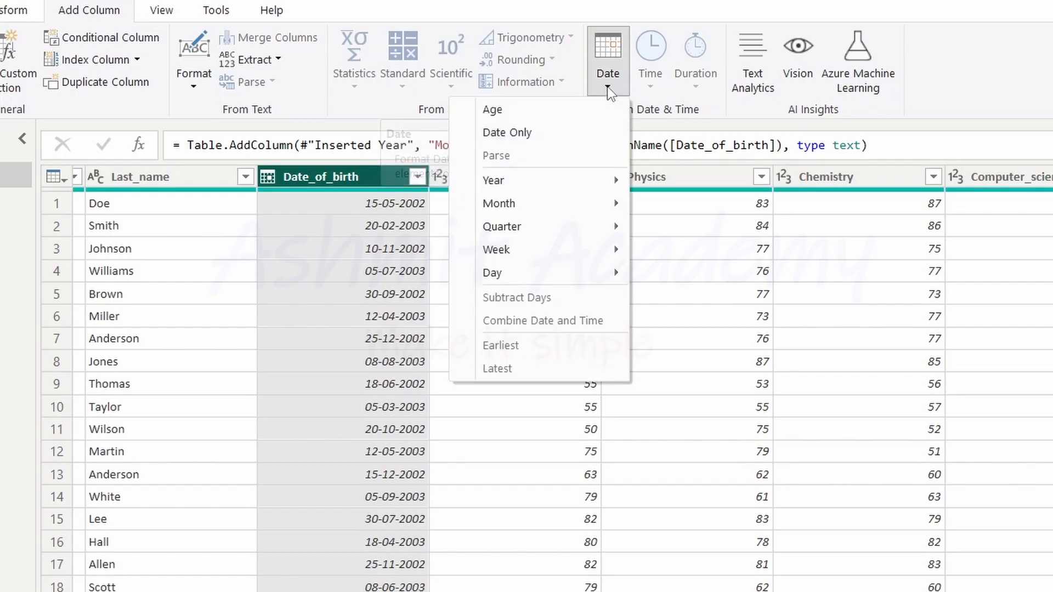
mouse_move(564, 277)
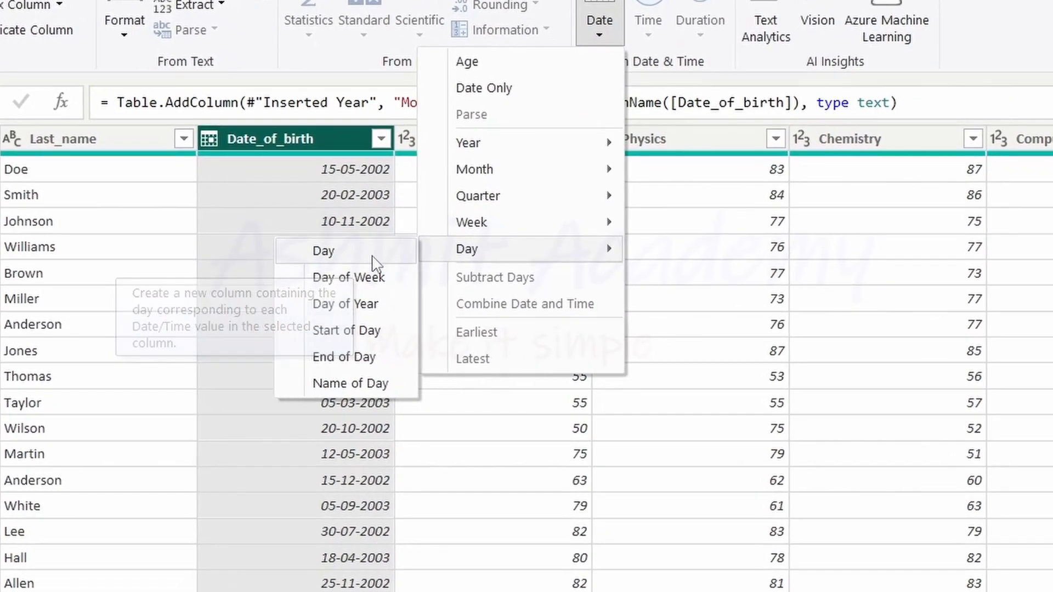
left_click(347, 384)
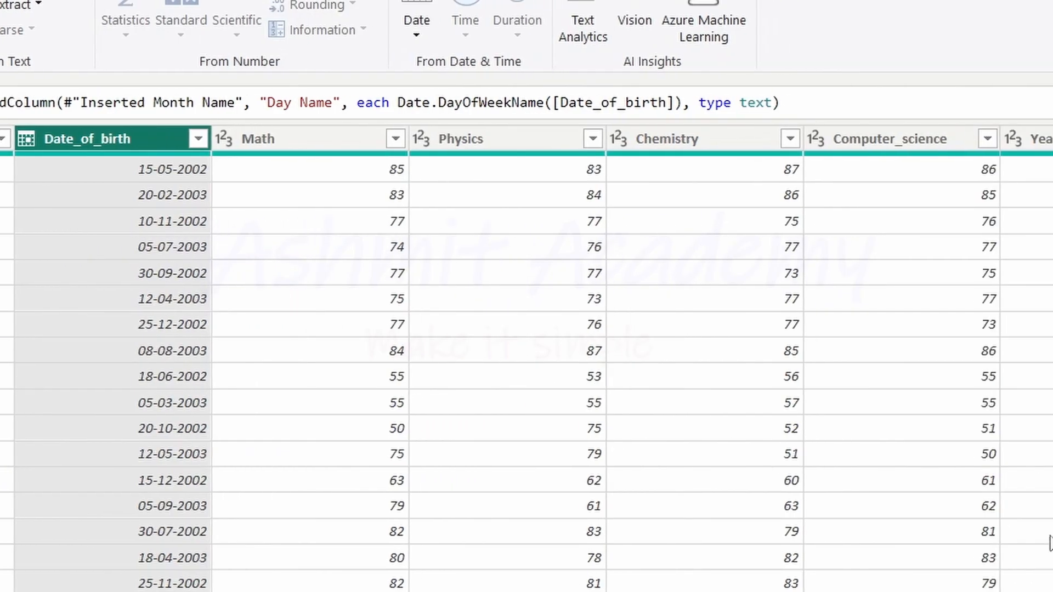